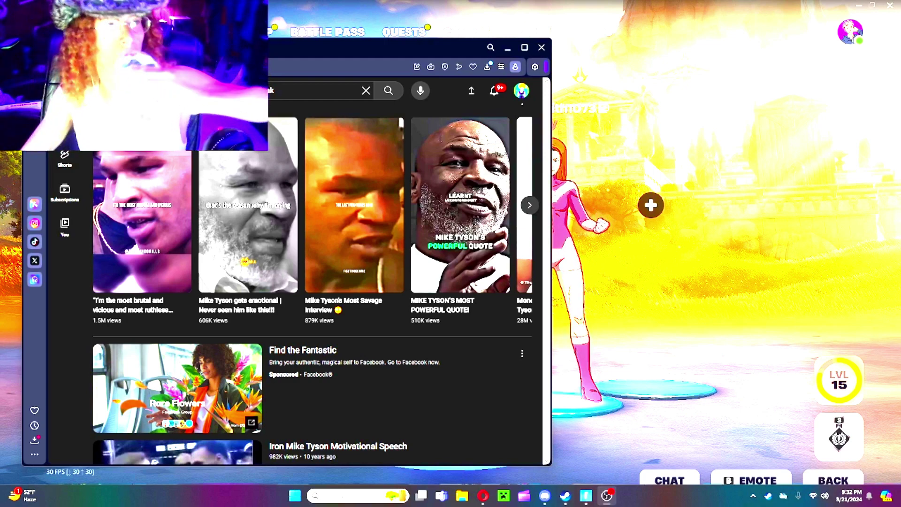
left_click(249, 211)
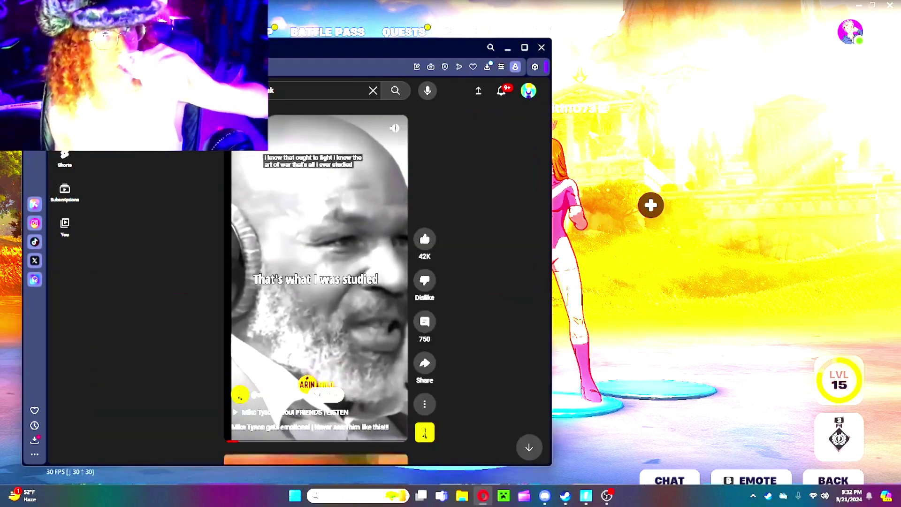